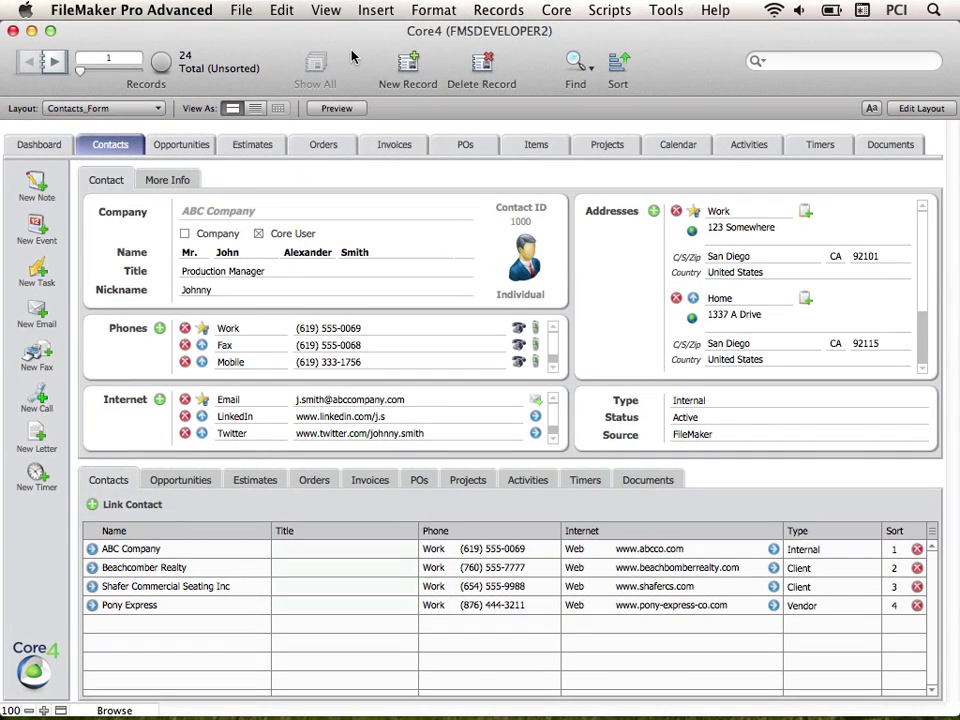
- Open the Core menu in the menu bar to list the Core4 commands
{"action": "left_click", "coordinate": [564, 12]}
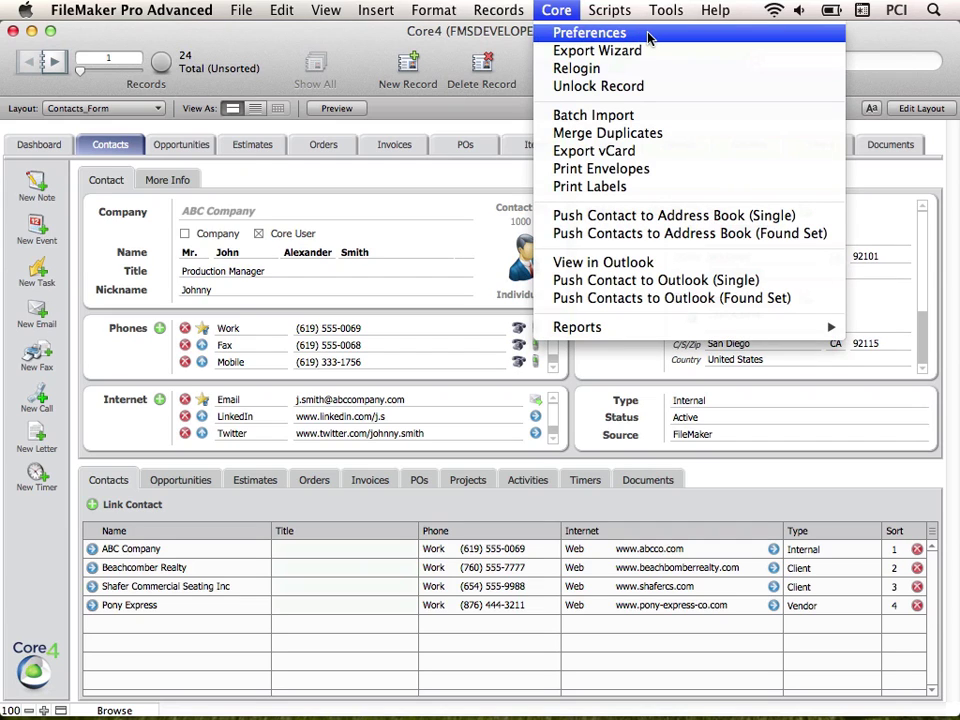
- Choose Core > Preferences to show the User Settings with its three accounts
{"action": "left_click", "coordinate": [590, 33]}
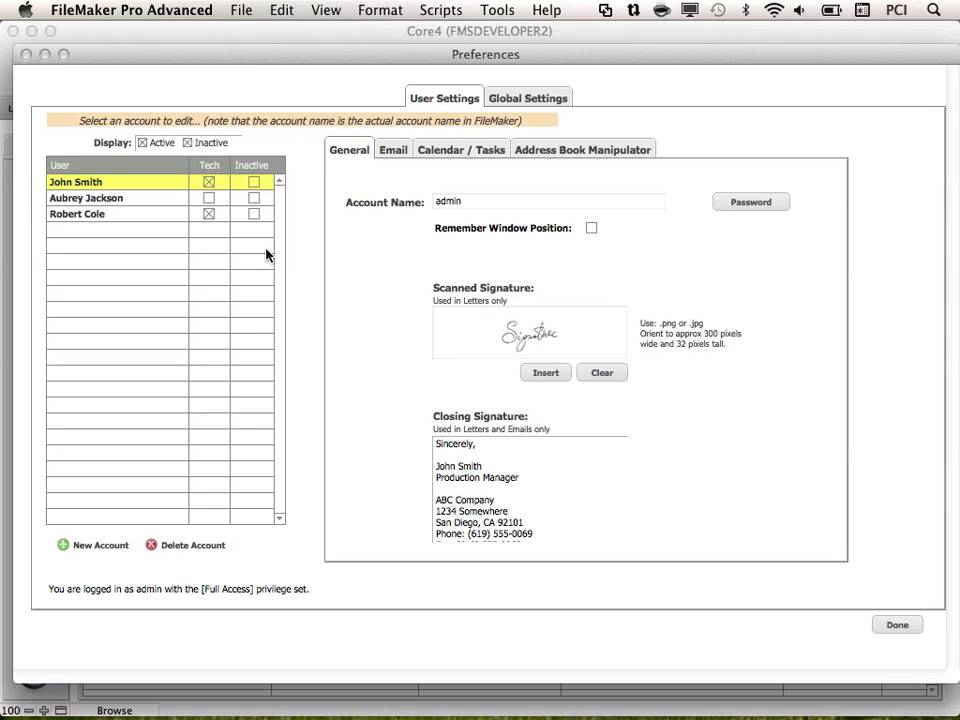
- Create a new user account with the user's full name and a confirmed password
{"action": "left_click", "coordinate": [64, 548]}
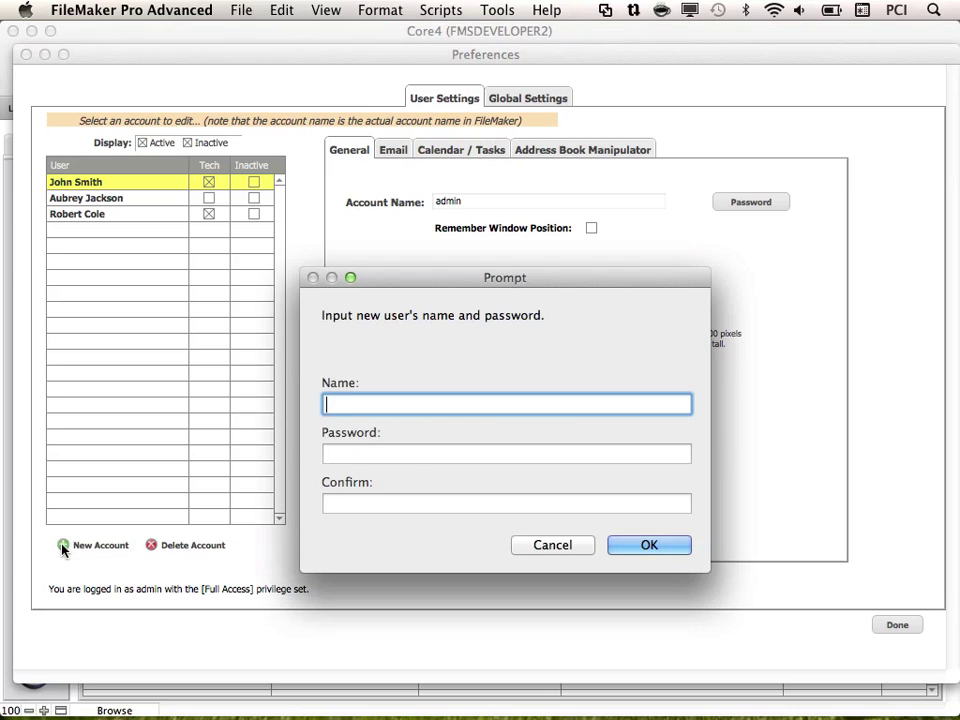
{"action": "key", "text": "Tab"}
{"action": "key", "text": "Tab"}
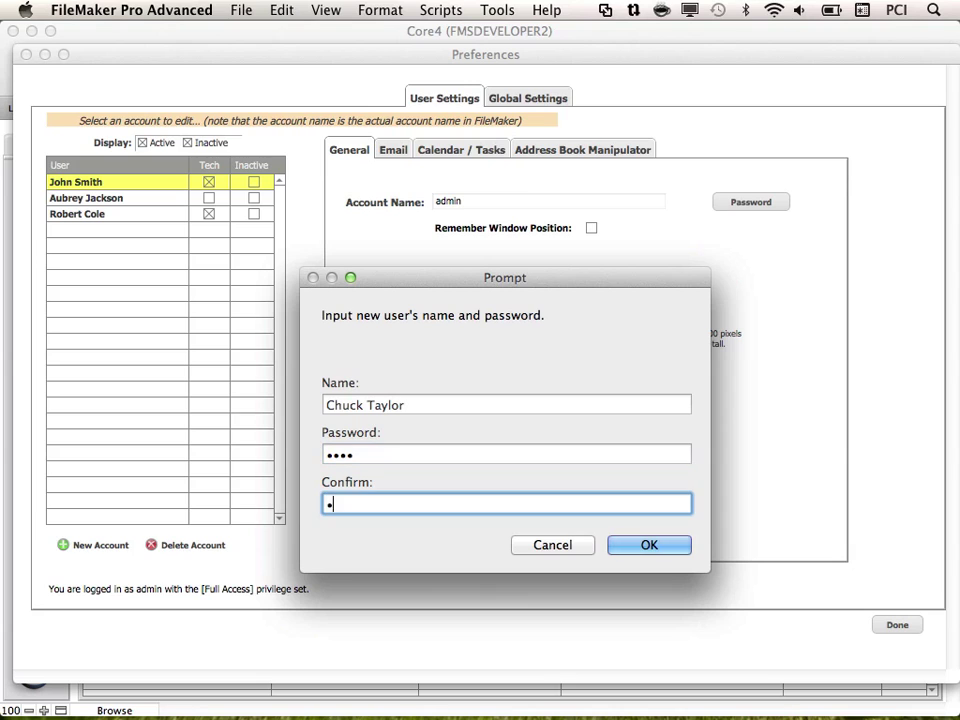
{"action": "left_click", "coordinate": [674, 550]}
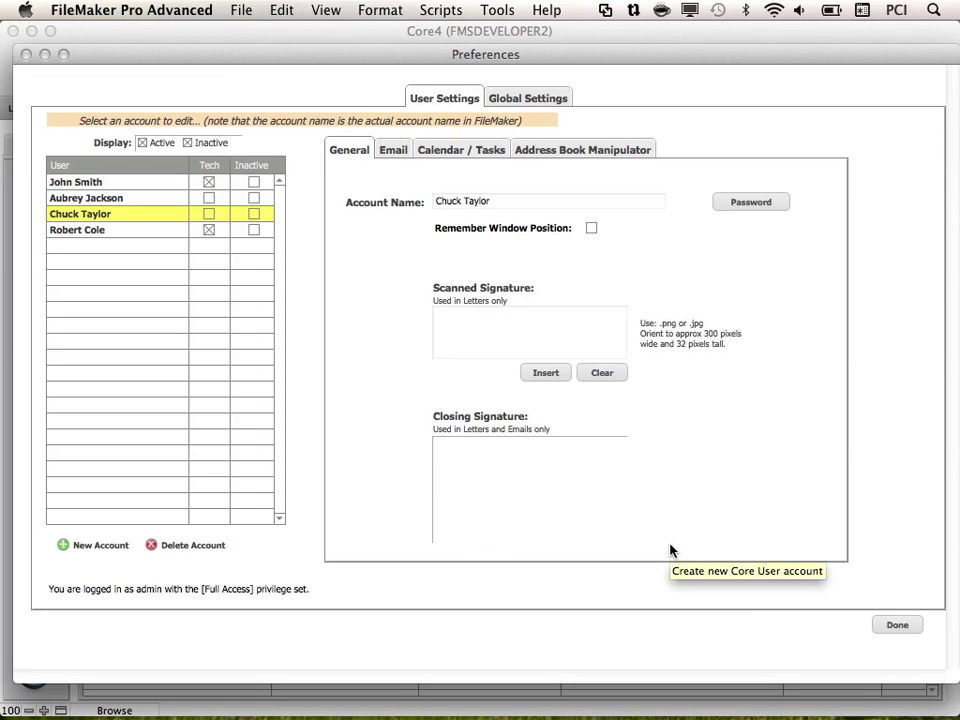
- Look over the other accounts, then reselect the new account and mark it as Tech
{"action": "left_click", "coordinate": [91, 232]}
{"action": "left_click", "coordinate": [90, 197]}
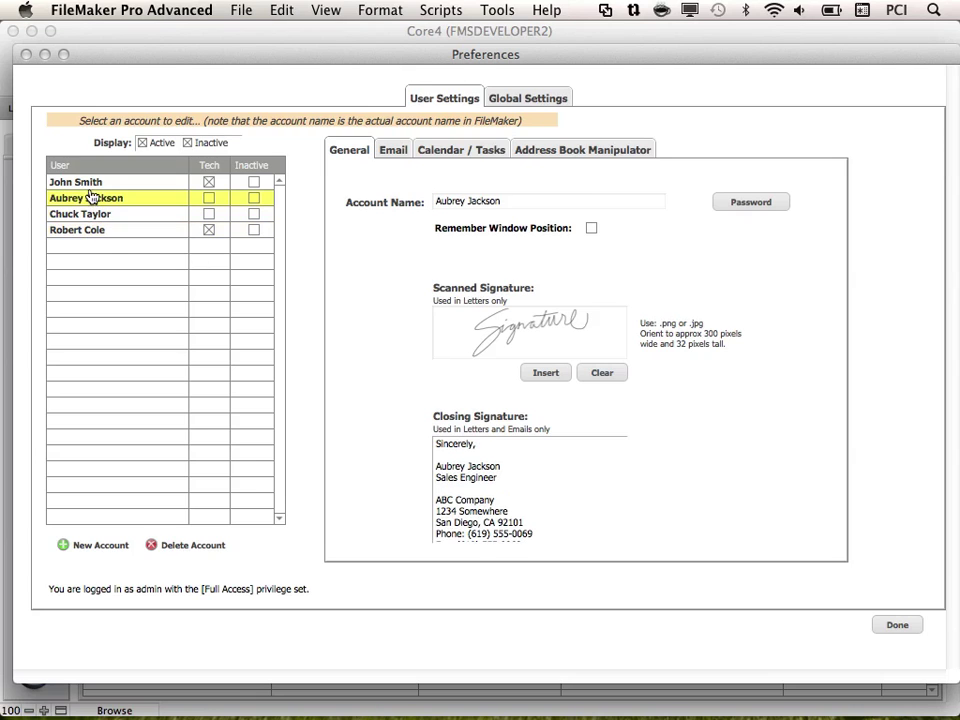
{"action": "left_click", "coordinate": [91, 184]}
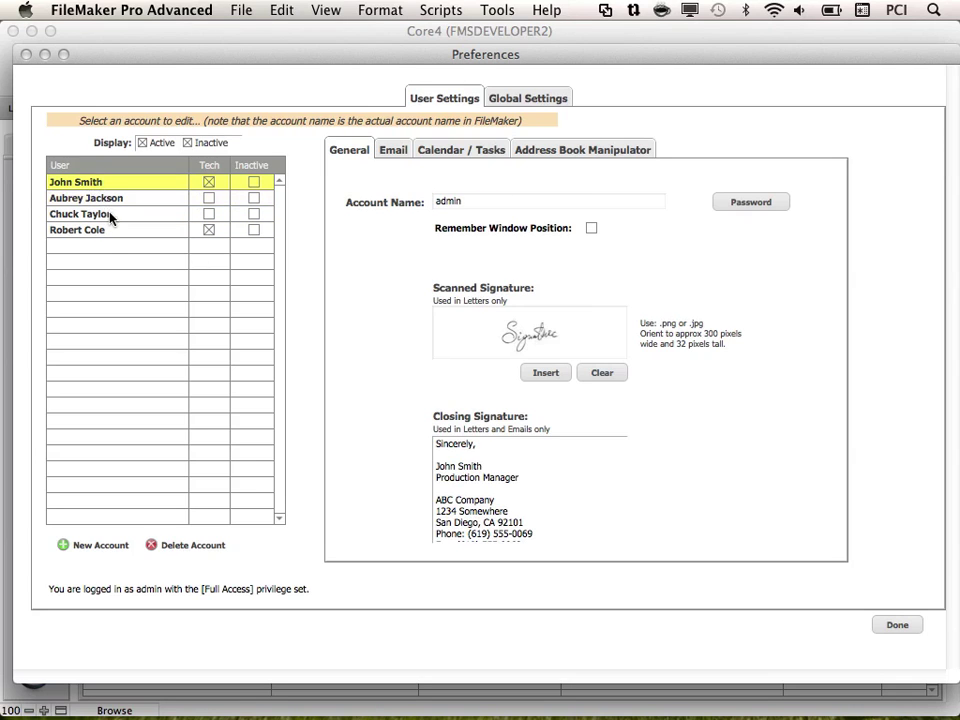
{"action": "left_click", "coordinate": [110, 216]}
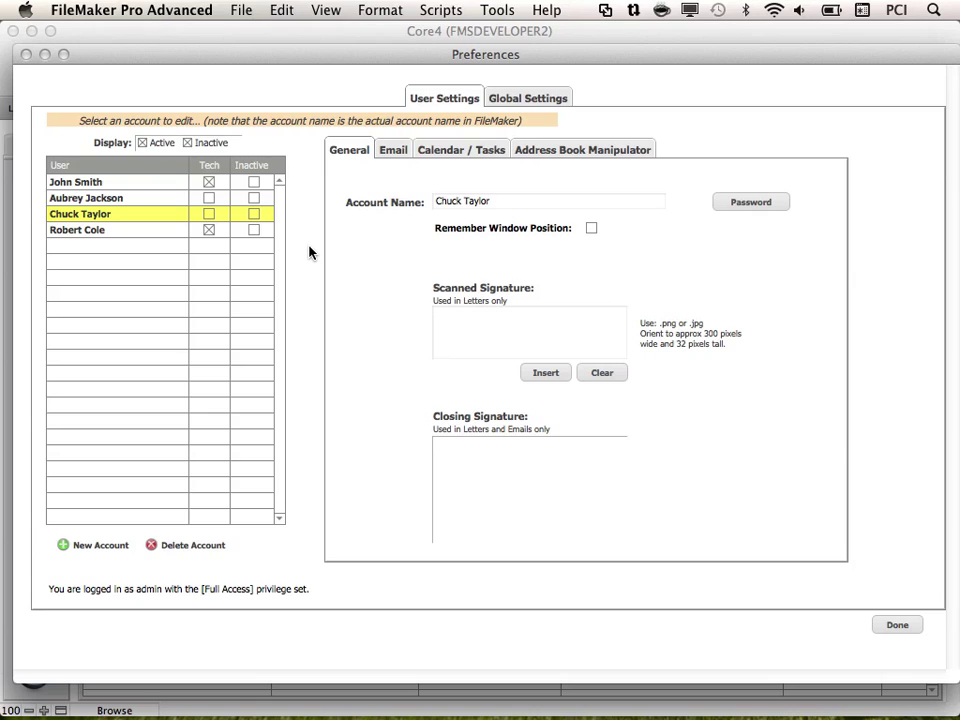
{"action": "left_click", "coordinate": [208, 216]}
{"action": "left_click", "coordinate": [254, 214]}
{"action": "left_click", "coordinate": [143, 144]}
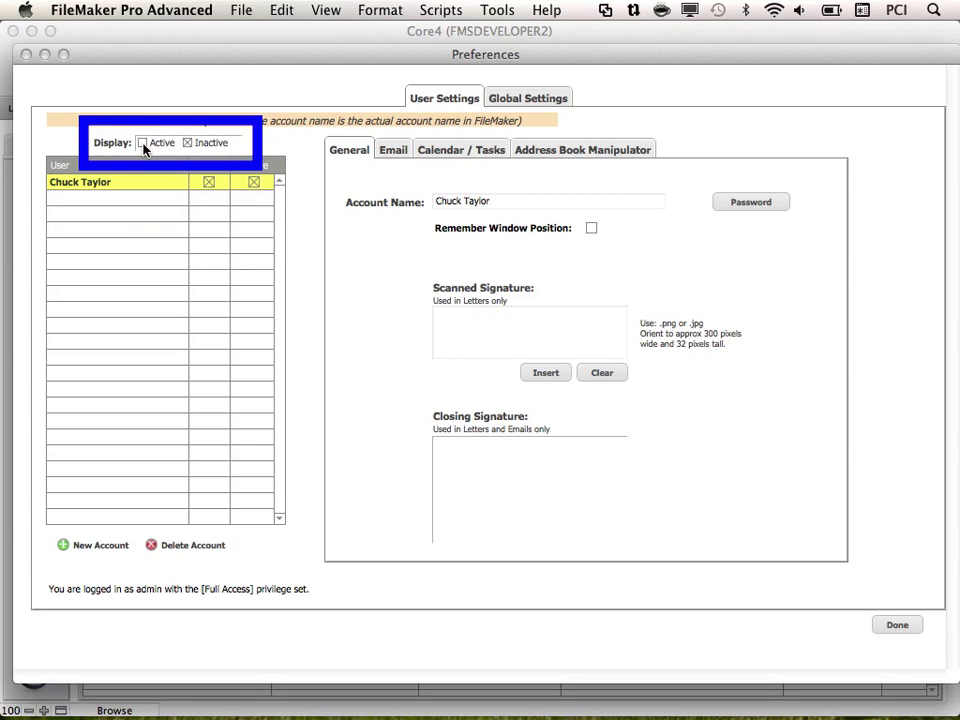
{"action": "left_click", "coordinate": [143, 145]}
{"action": "left_click", "coordinate": [188, 144]}
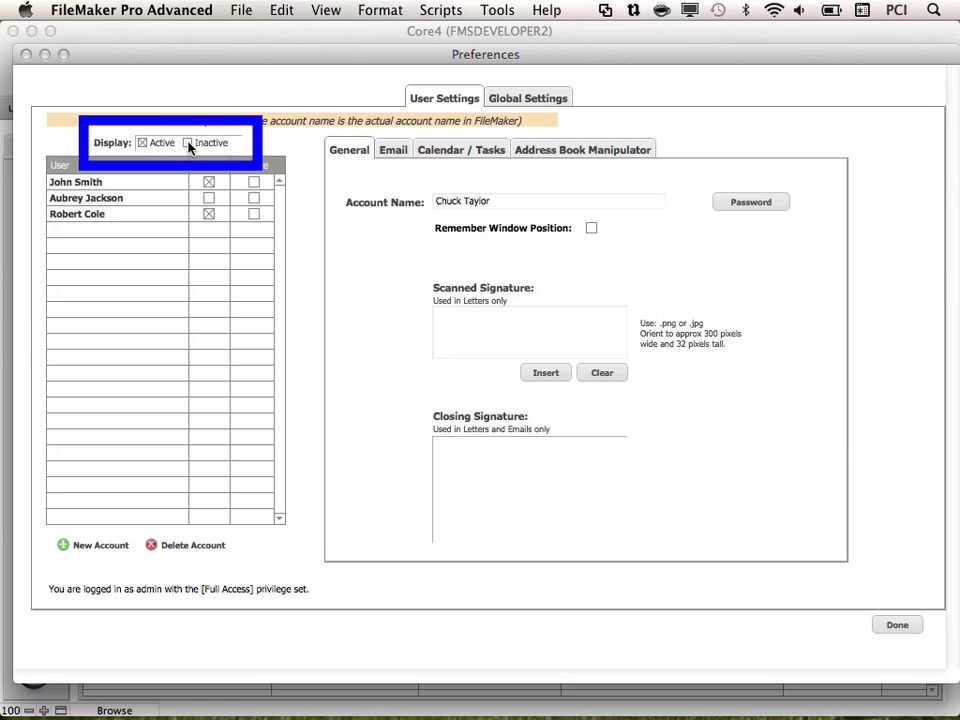
{"action": "left_click", "coordinate": [189, 144]}
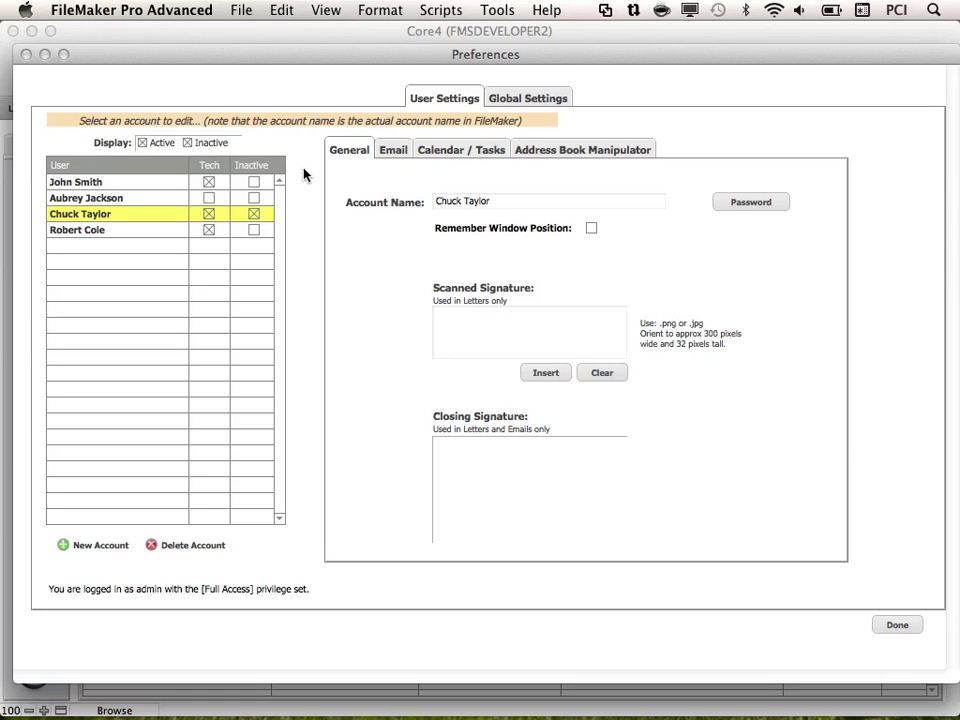
{"action": "left_click", "coordinate": [254, 214]}
- Cancel the account rename warning, then enter and confirm a new password for the account
{"action": "left_click", "coordinate": [561, 204]}
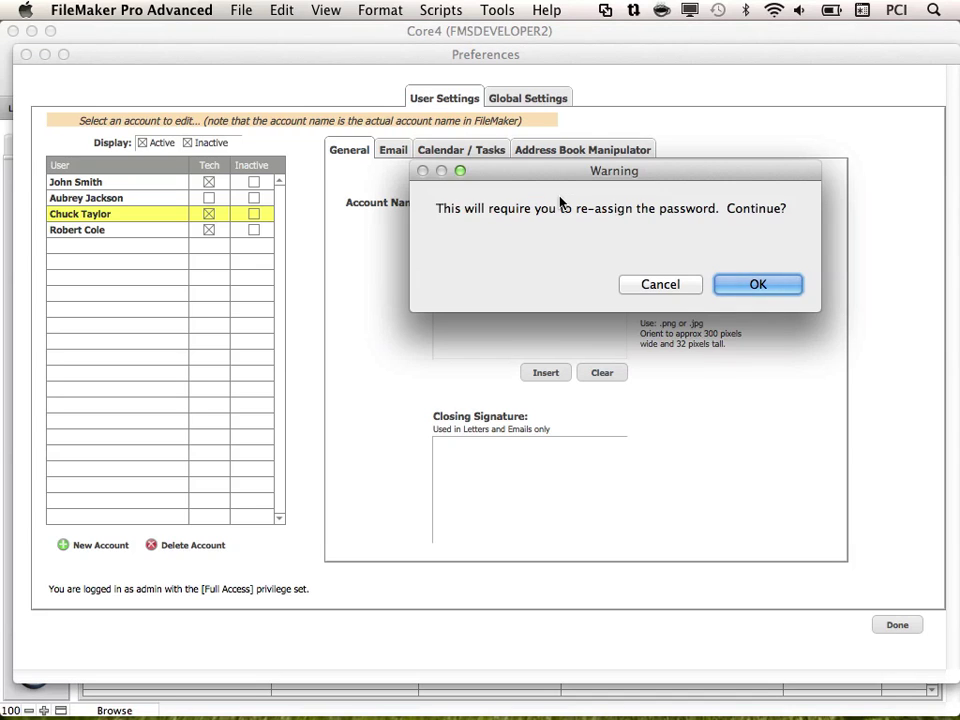
{"action": "left_click", "coordinate": [676, 286]}
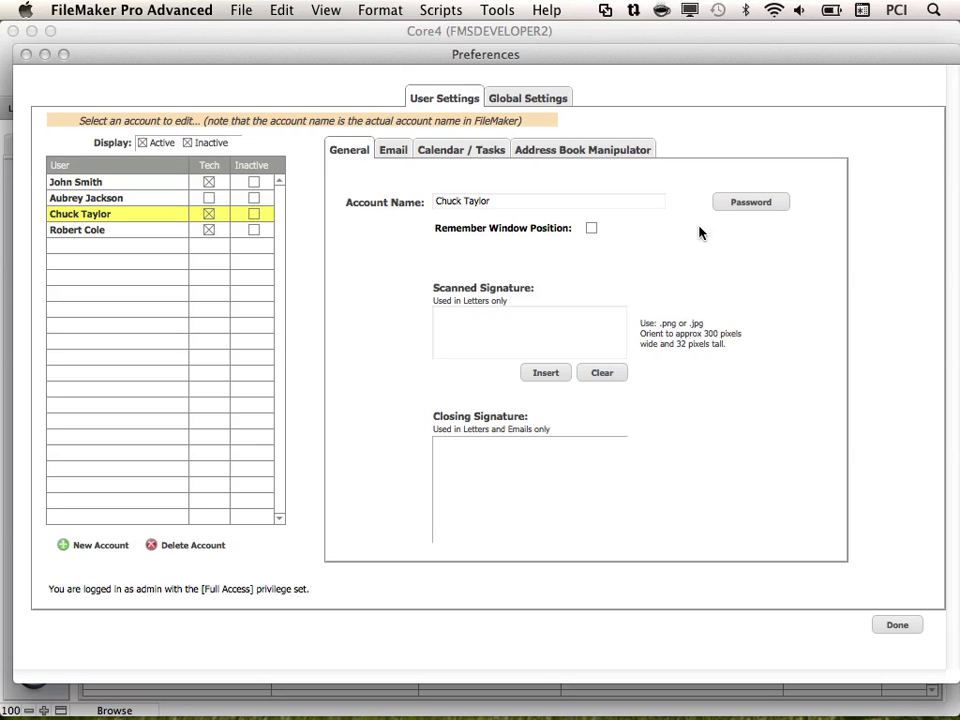
{"action": "left_click", "coordinate": [775, 204]}
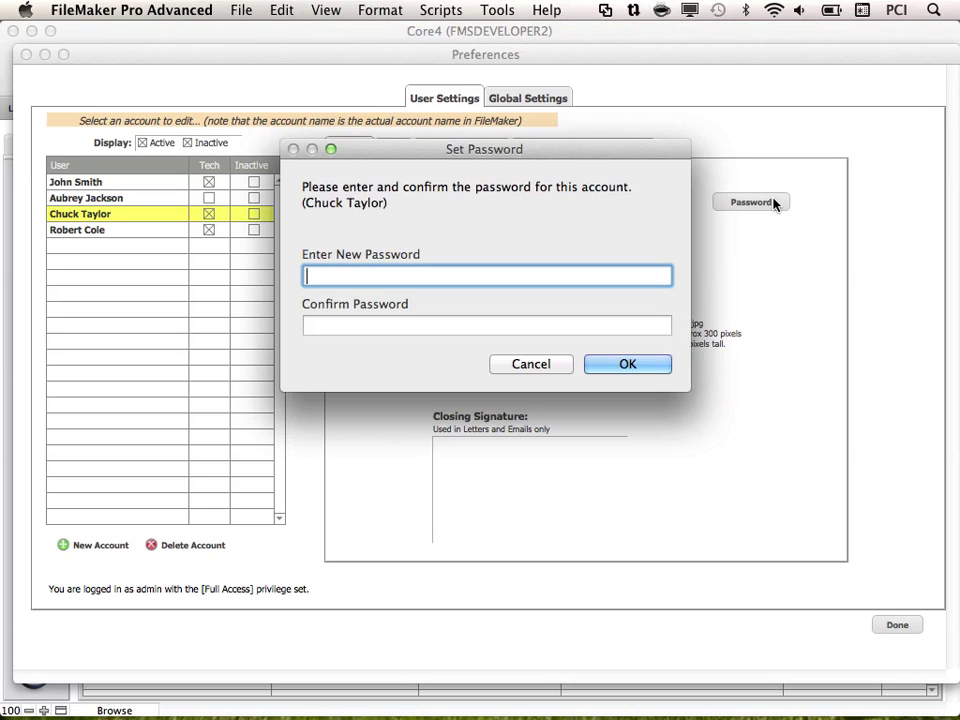
{"action": "type", "text": "****"}
{"action": "key", "text": "Tab"}
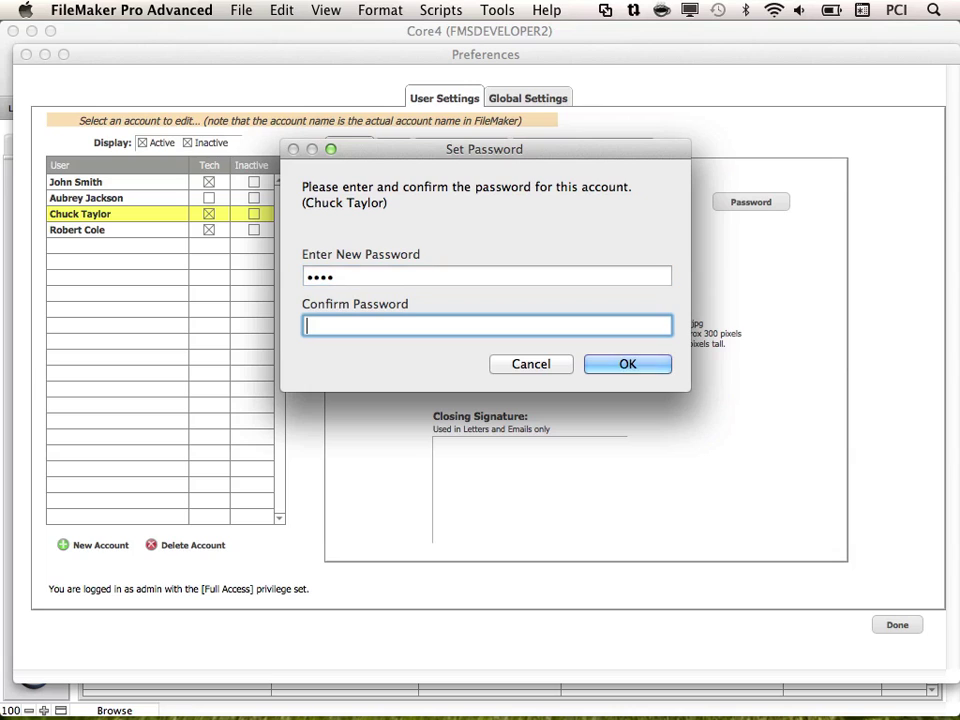
{"action": "type", "text": "****"}
{"action": "key", "text": "Return"}
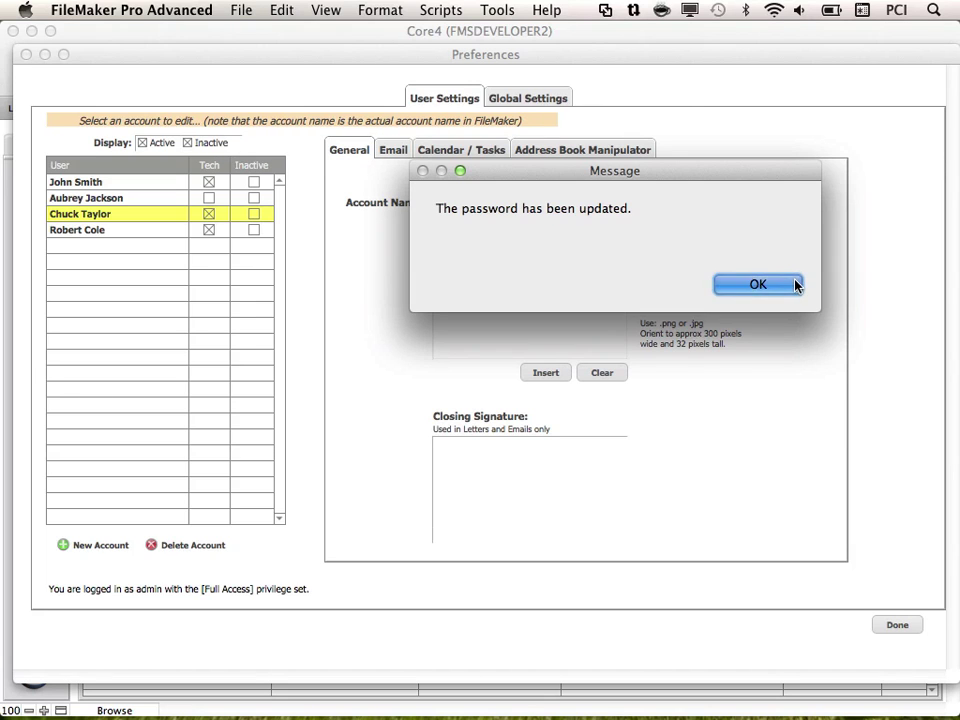
{"action": "left_click", "coordinate": [795, 281]}
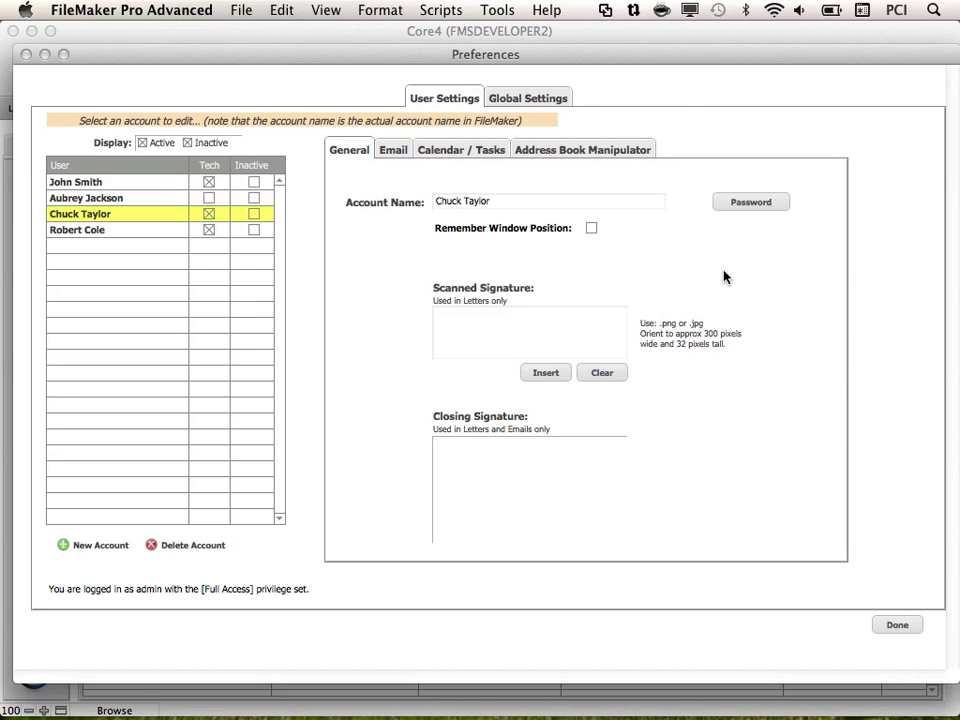
- Enable Remember Window Position and insert Signature2.PNG as the scanned signature image
{"action": "left_click", "coordinate": [591, 229]}
{"action": "left_click", "coordinate": [552, 376]}
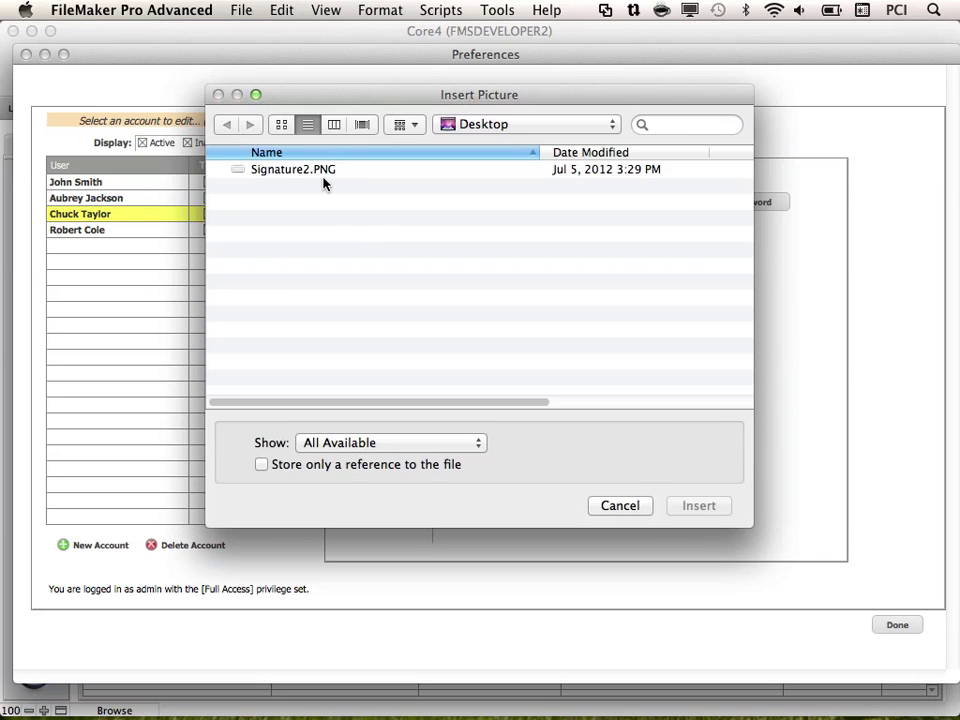
{"action": "left_click", "coordinate": [325, 172]}
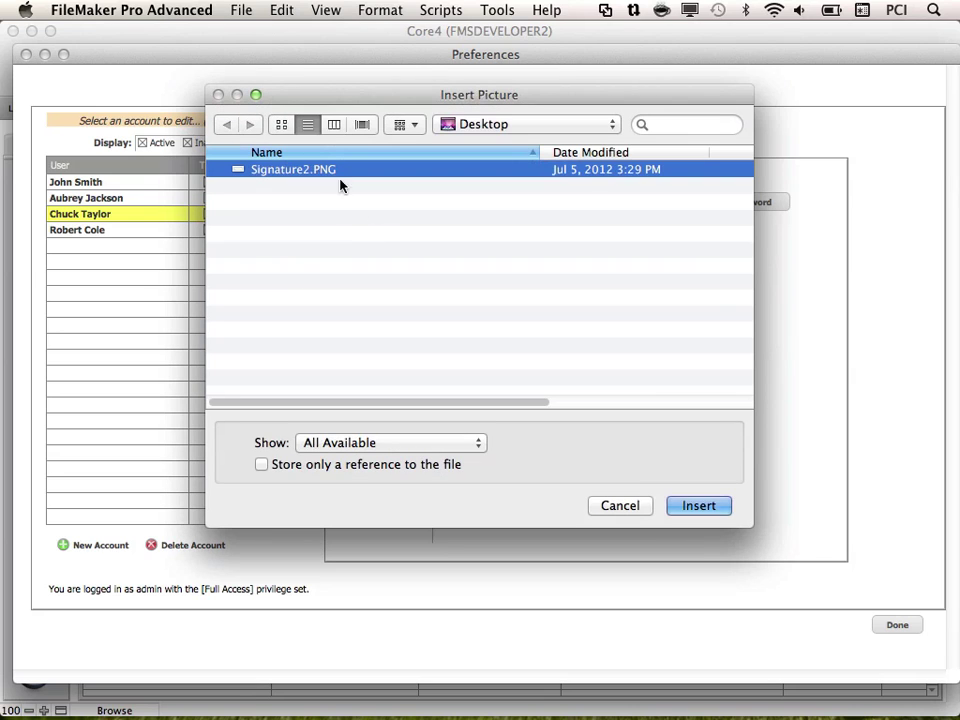
{"action": "left_click", "coordinate": [720, 510]}
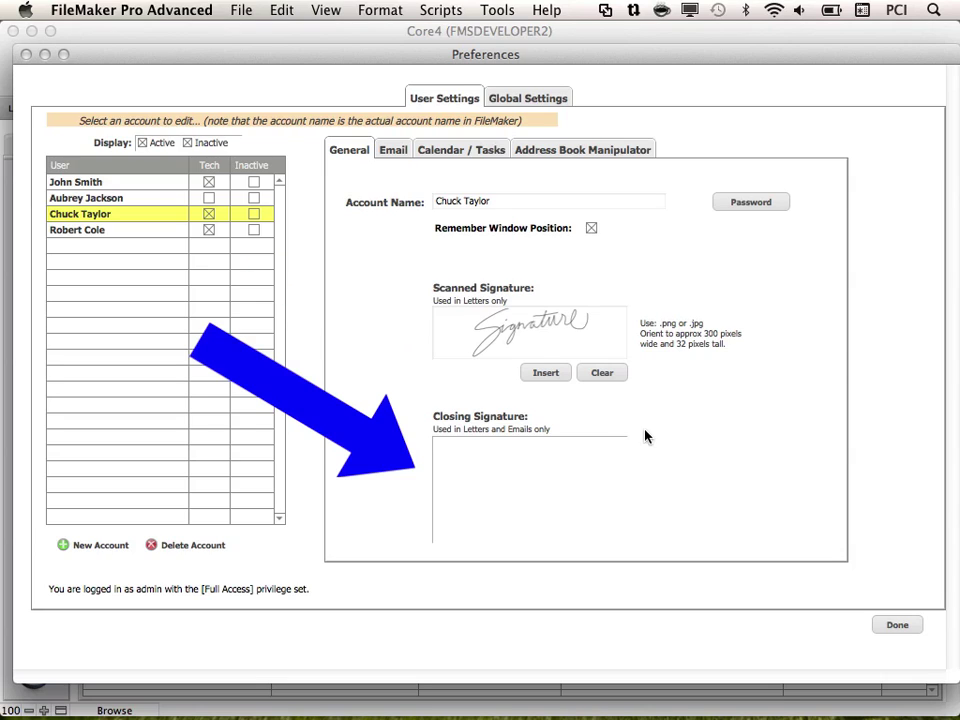
- Paste the signature text into the Closing Signature field
{"action": "left_click", "coordinate": [553, 484]}
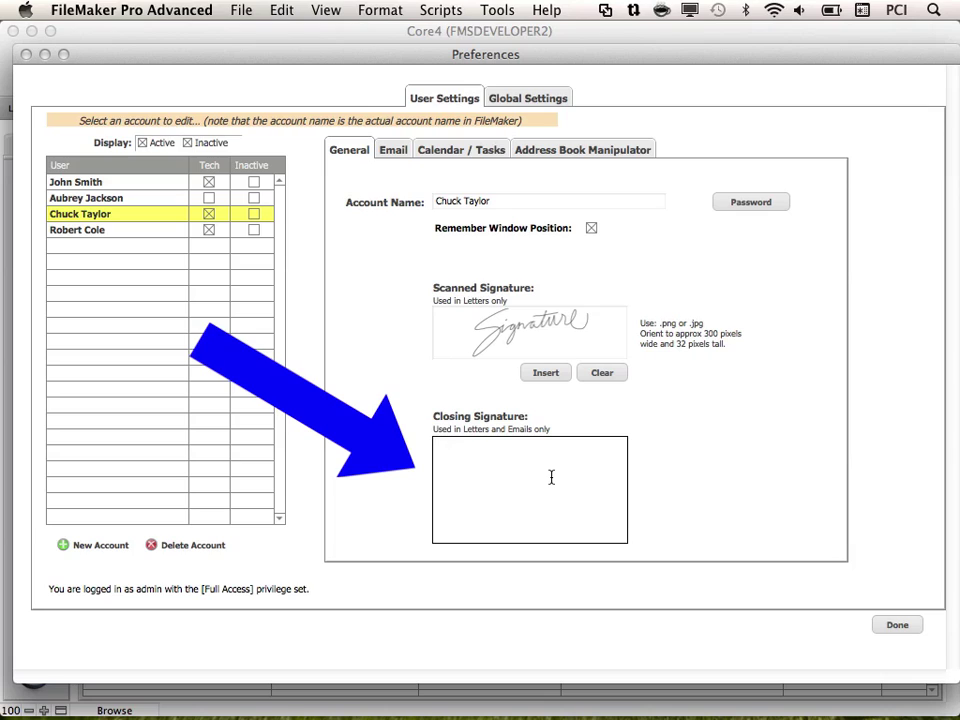
{"action": "type", "text": "Sincerely,  Chuck Taylor Marketing Manager  ABC Company 1234 Somewhere San Diego, CA 92101 Phone: (619) 555-0069 Fax: (619) 555-0068"}
{"action": "left_click", "coordinate": [661, 505]}
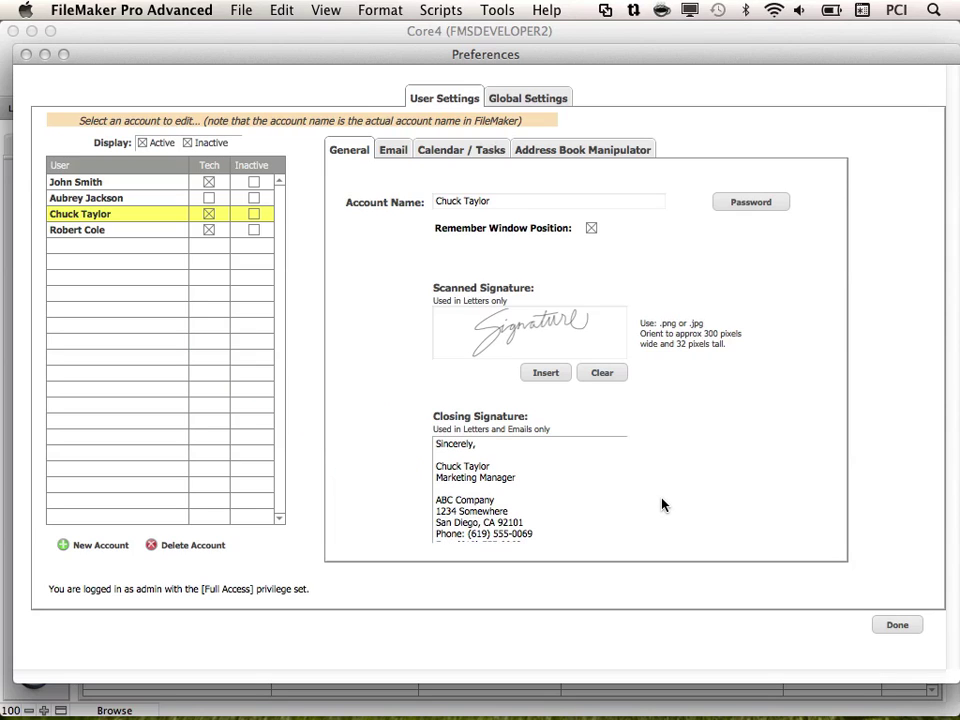
- On the Email settings, try Reference for attachments, then go back to Embed
{"action": "left_click", "coordinate": [392, 150]}
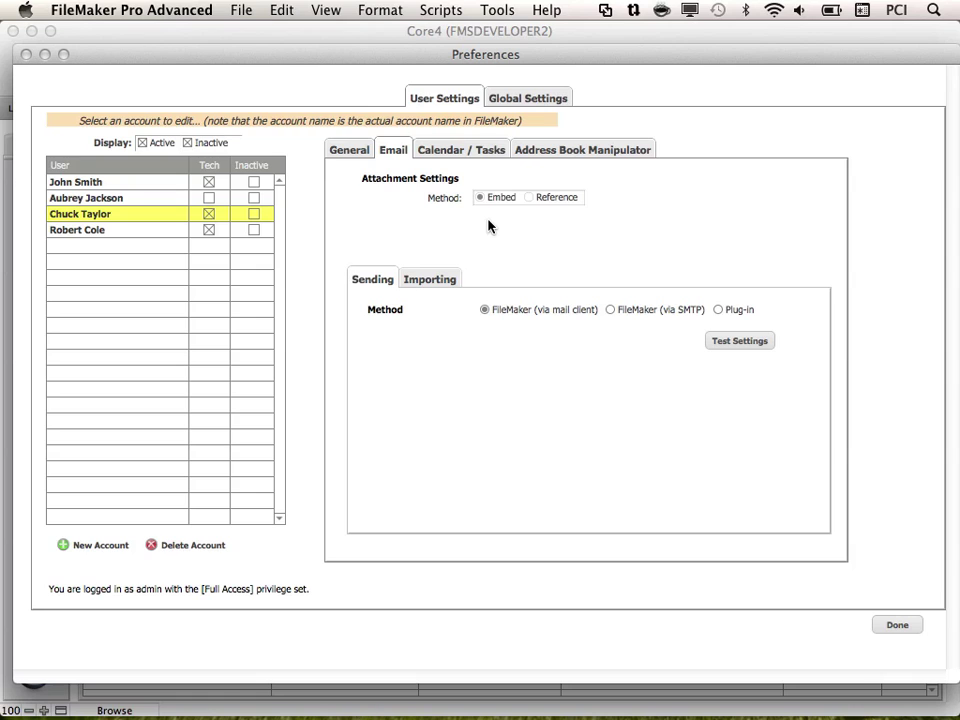
{"action": "left_click", "coordinate": [530, 198]}
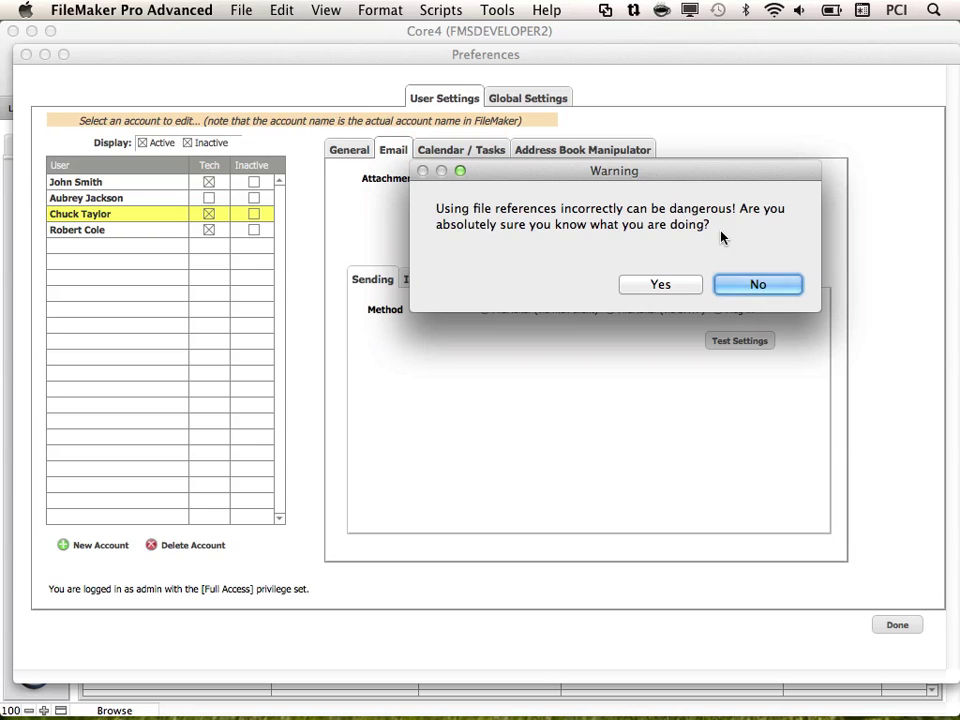
{"action": "left_click", "coordinate": [660, 285]}
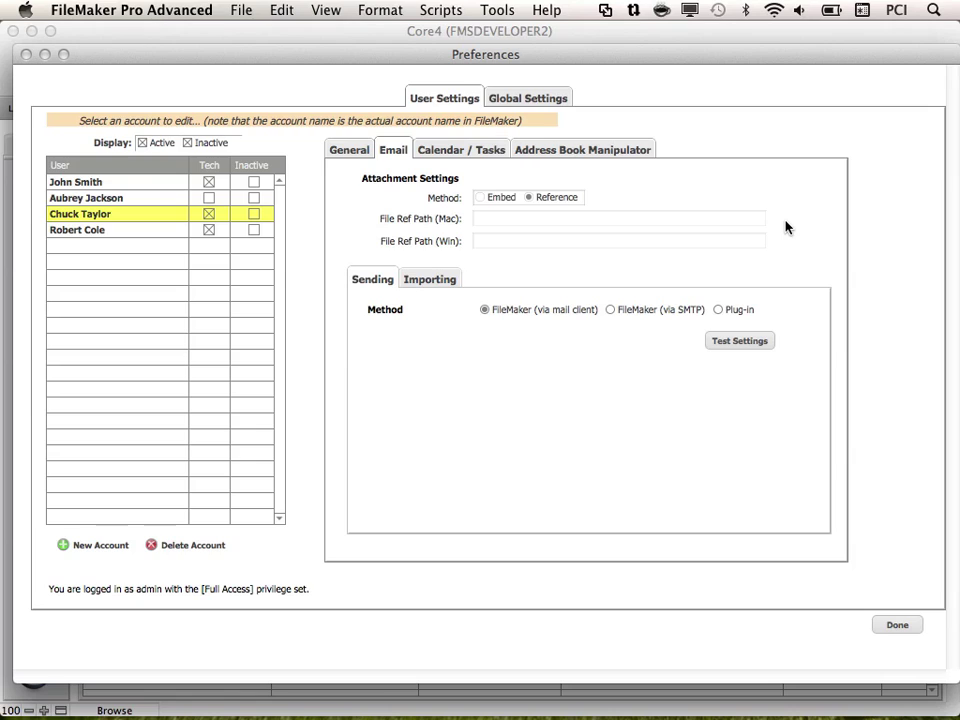
{"action": "left_click", "coordinate": [481, 199]}
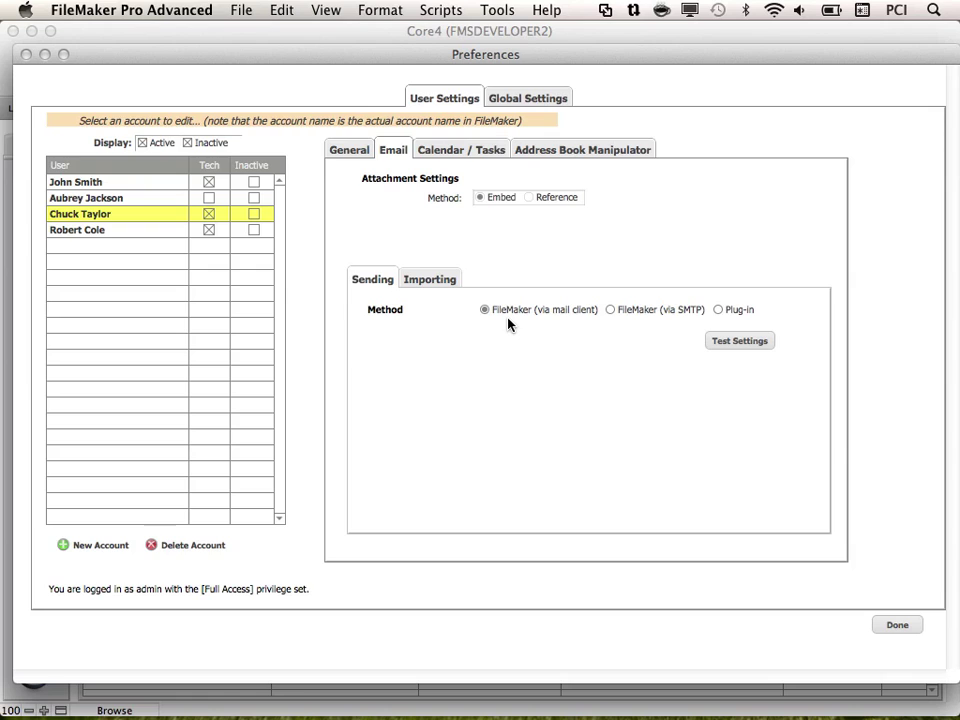
- Set sending to FileMaker (via mail client) after trying SMTP and plug-in, and test the settings
{"action": "left_click", "coordinate": [611, 310]}
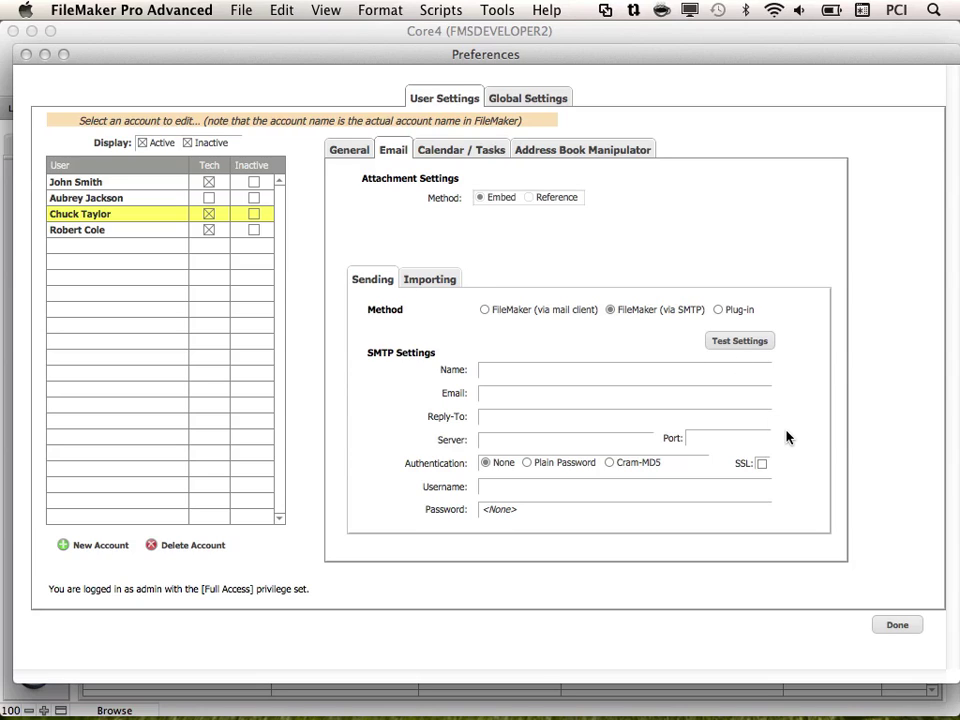
{"action": "left_click", "coordinate": [718, 310]}
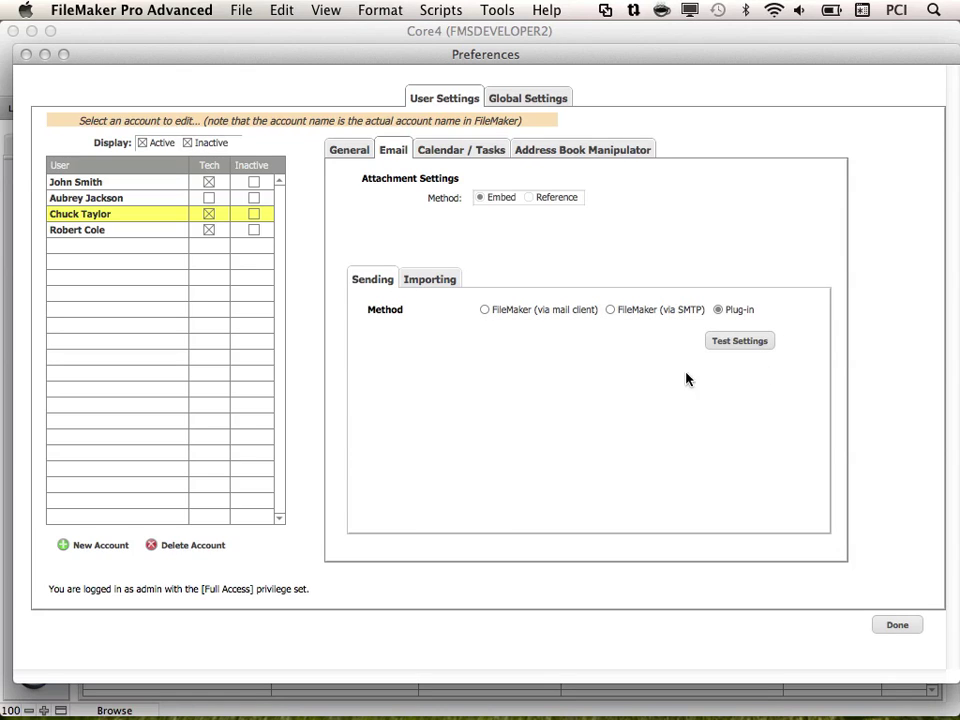
{"action": "left_click", "coordinate": [485, 311]}
{"action": "left_click", "coordinate": [741, 342]}
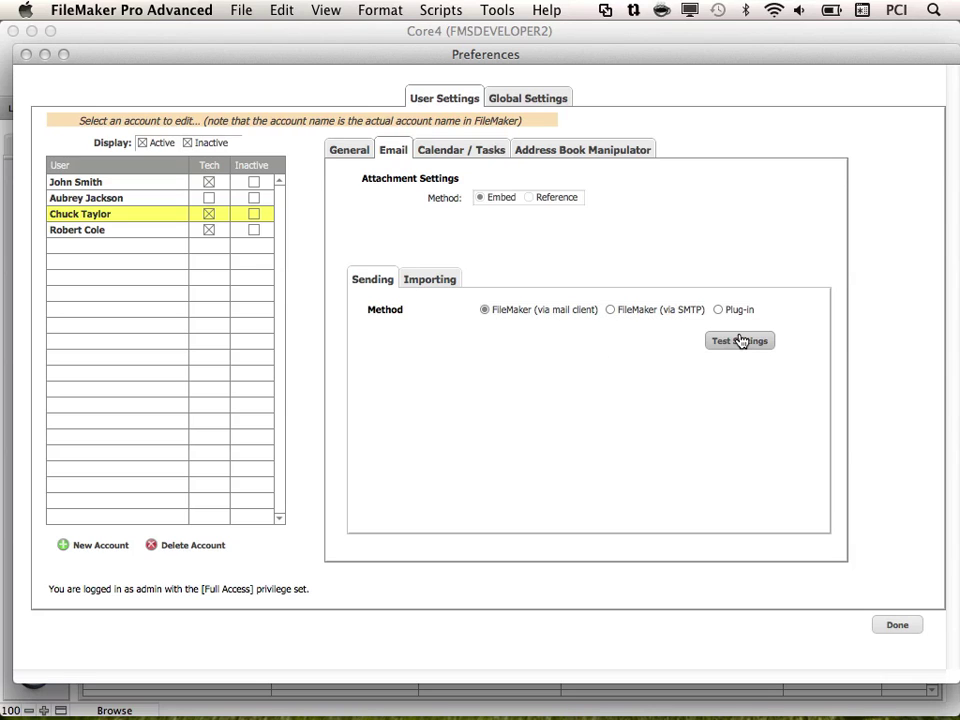
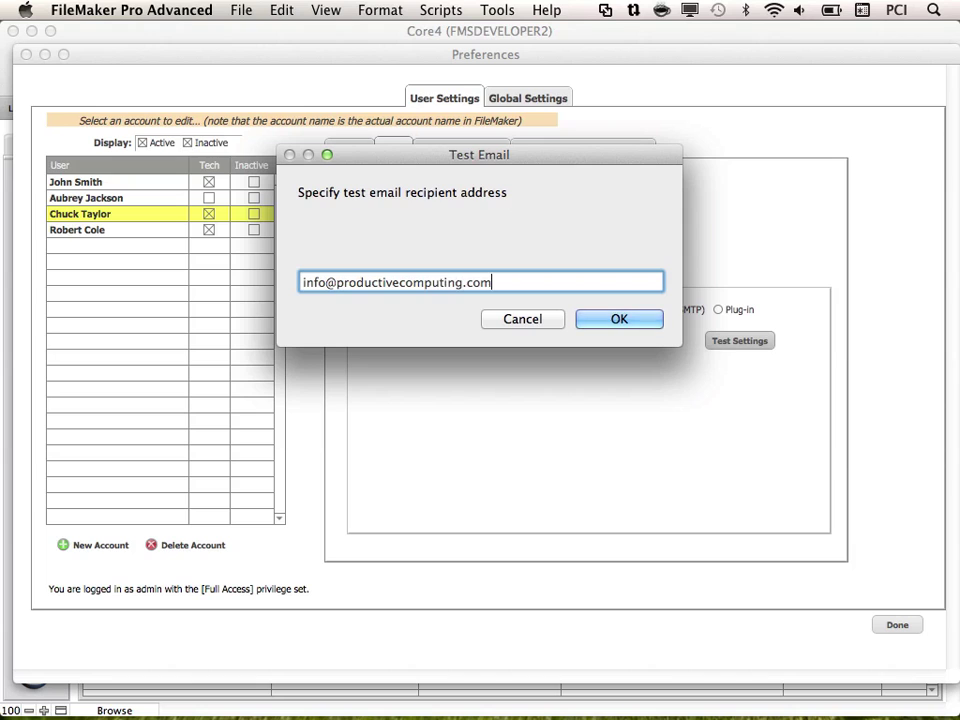
- Send a test email to the recipient's address and view the /Inbox/Core and /Sent Items/Core importing folders
{"action": "left_click", "coordinate": [638, 320]}
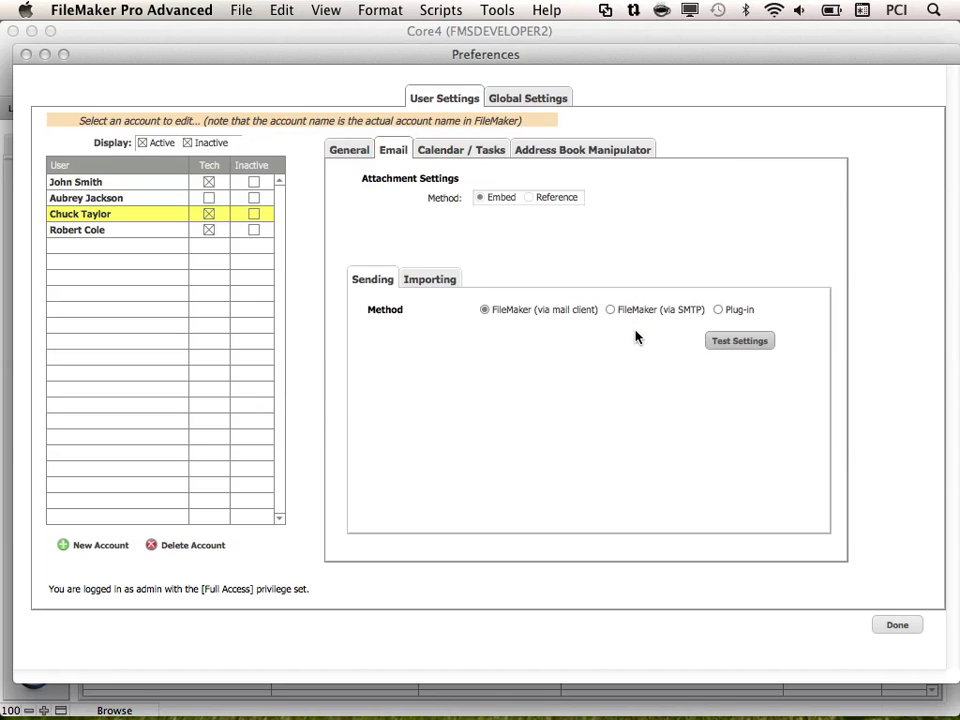
{"action": "left_click", "coordinate": [748, 284]}
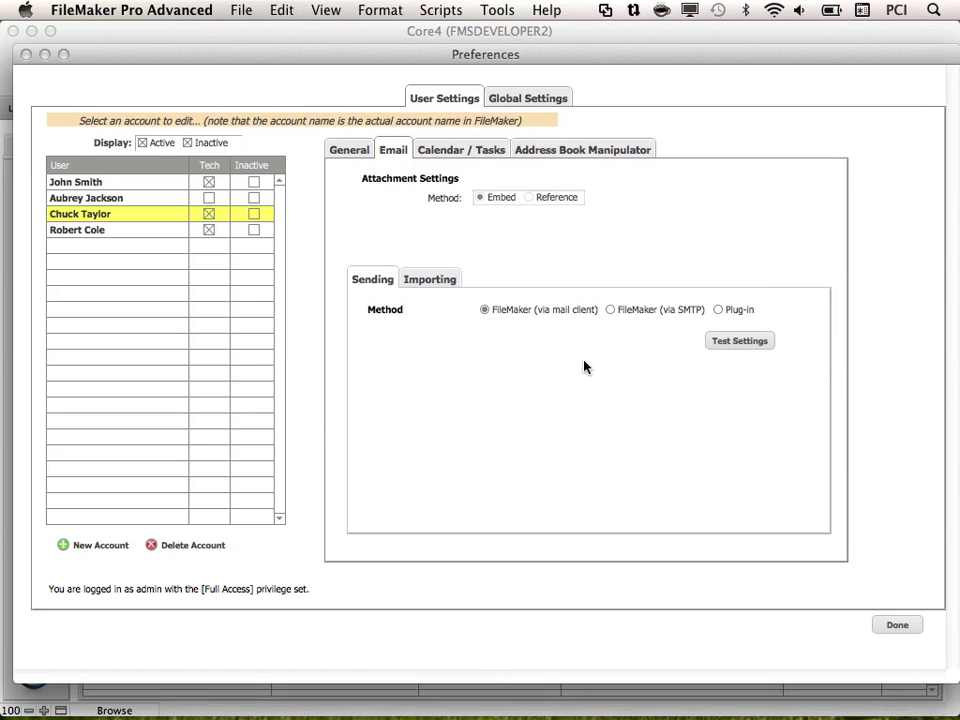
{"action": "left_click", "coordinate": [433, 277]}
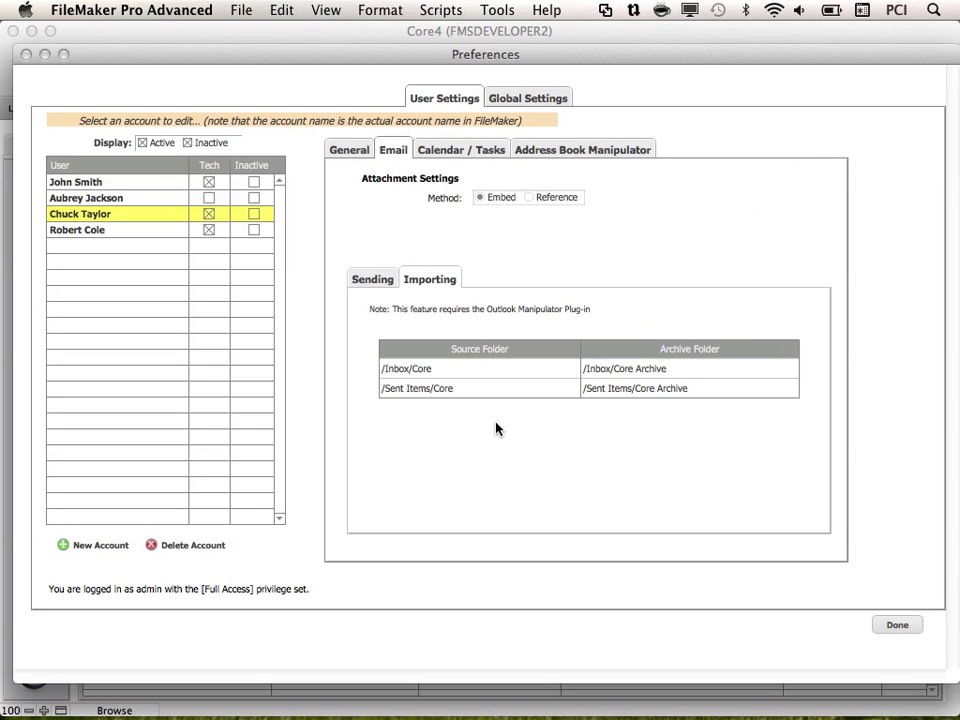
- Show the Calendar / Tasks settings: Sunday week start, Month view, 9:00 am–5:00 pm hours
{"action": "left_click", "coordinate": [486, 151]}
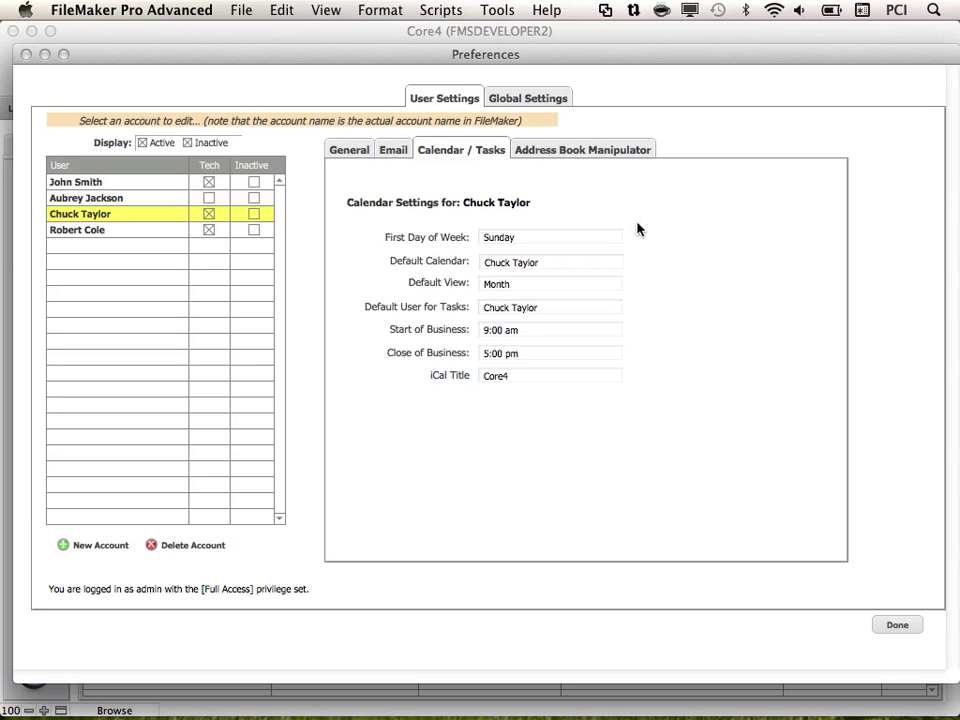
{"action": "left_click", "coordinate": [610, 237]}
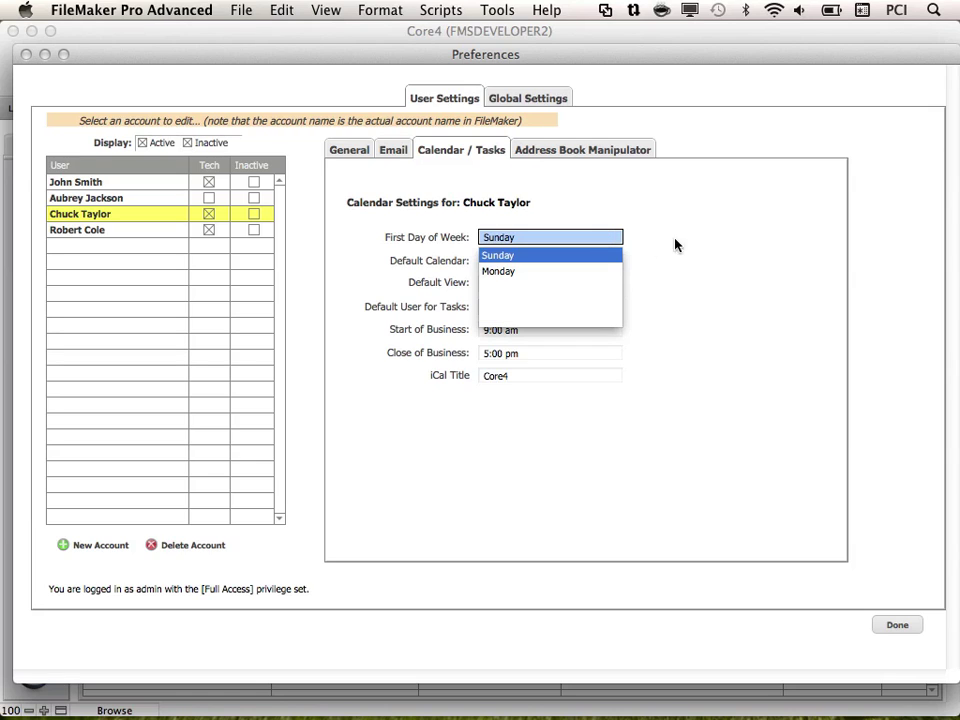
{"action": "left_click", "coordinate": [706, 245]}
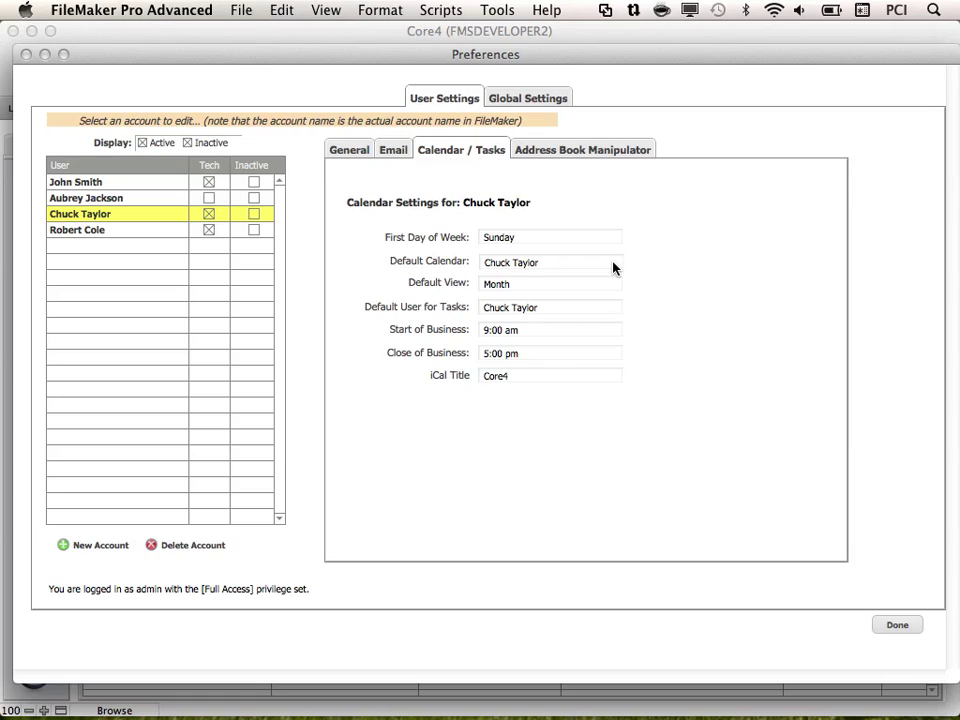
{"action": "left_click", "coordinate": [614, 262]}
{"action": "left_click", "coordinate": [702, 268]}
{"action": "left_click", "coordinate": [586, 285]}
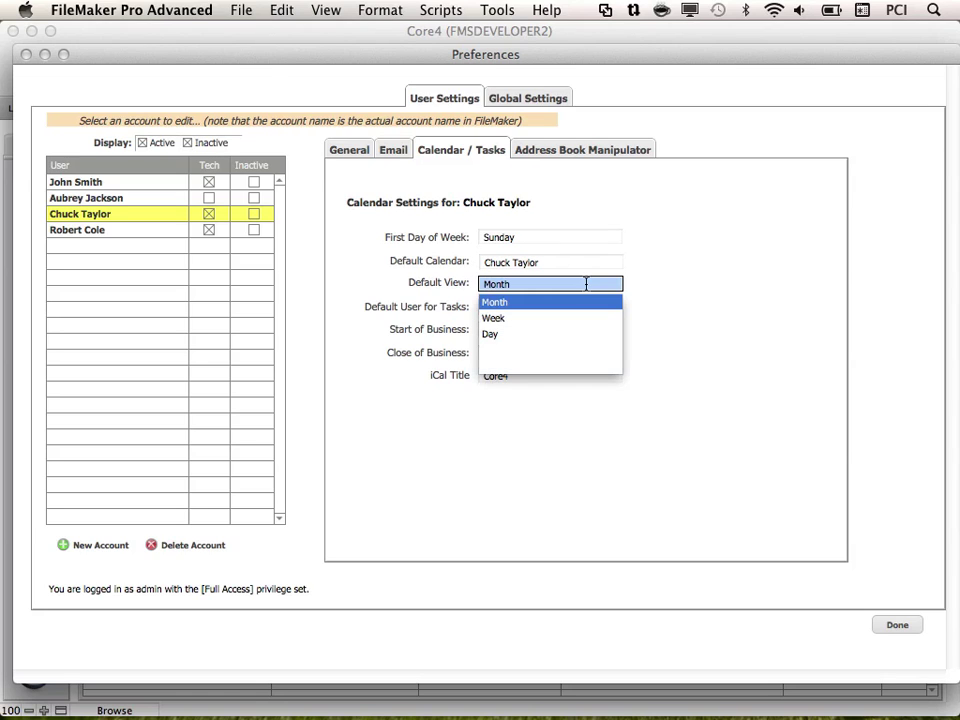
{"action": "left_click", "coordinate": [716, 298]}
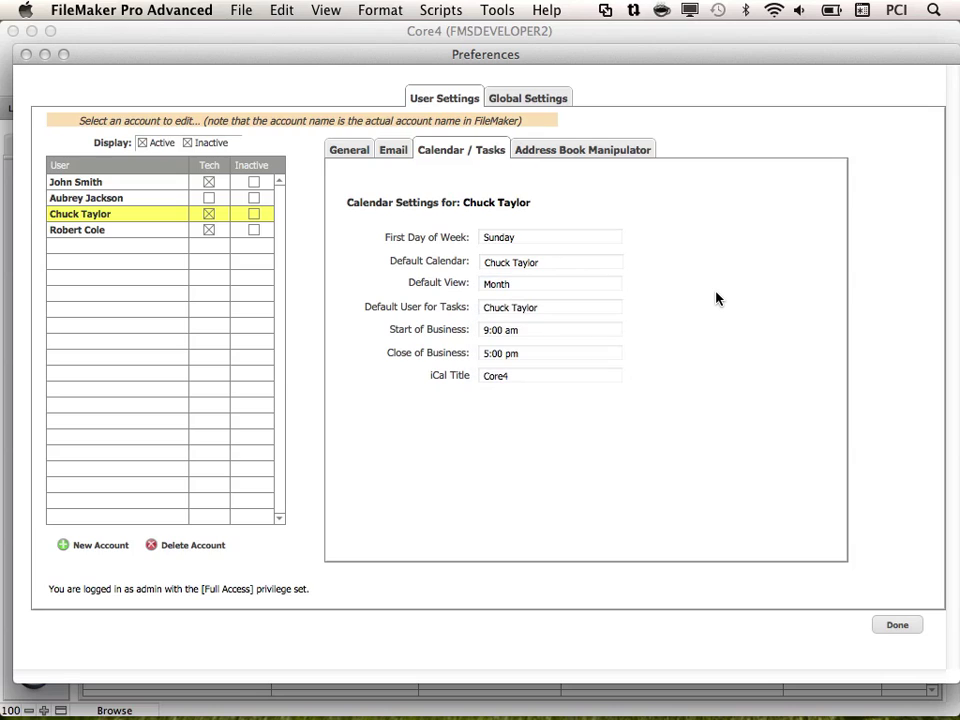
{"action": "left_click", "coordinate": [590, 310]}
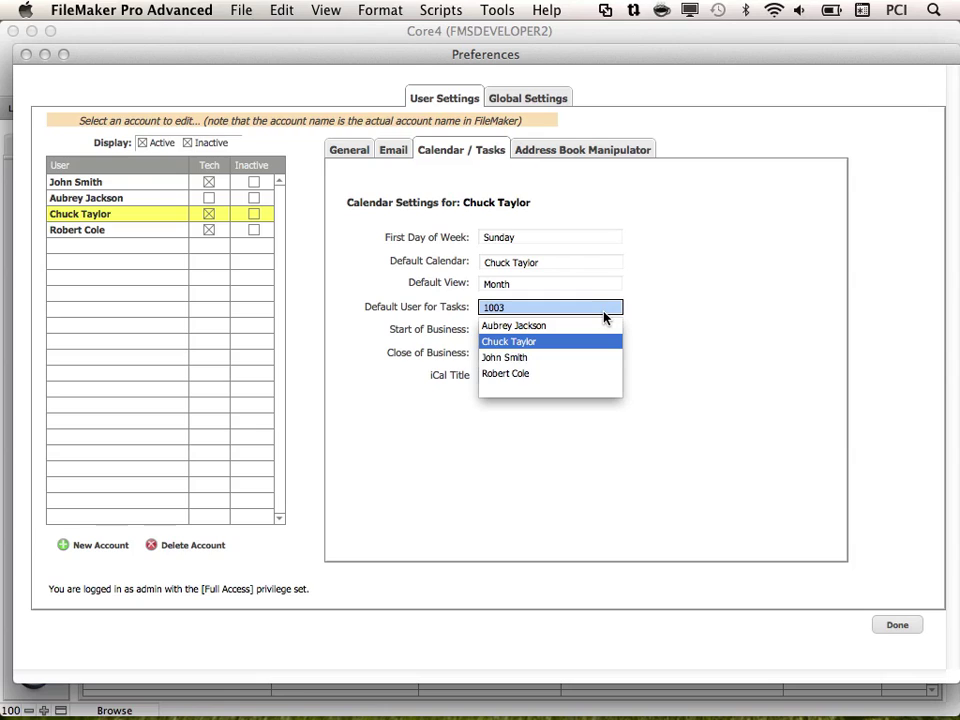
{"action": "left_click", "coordinate": [658, 321]}
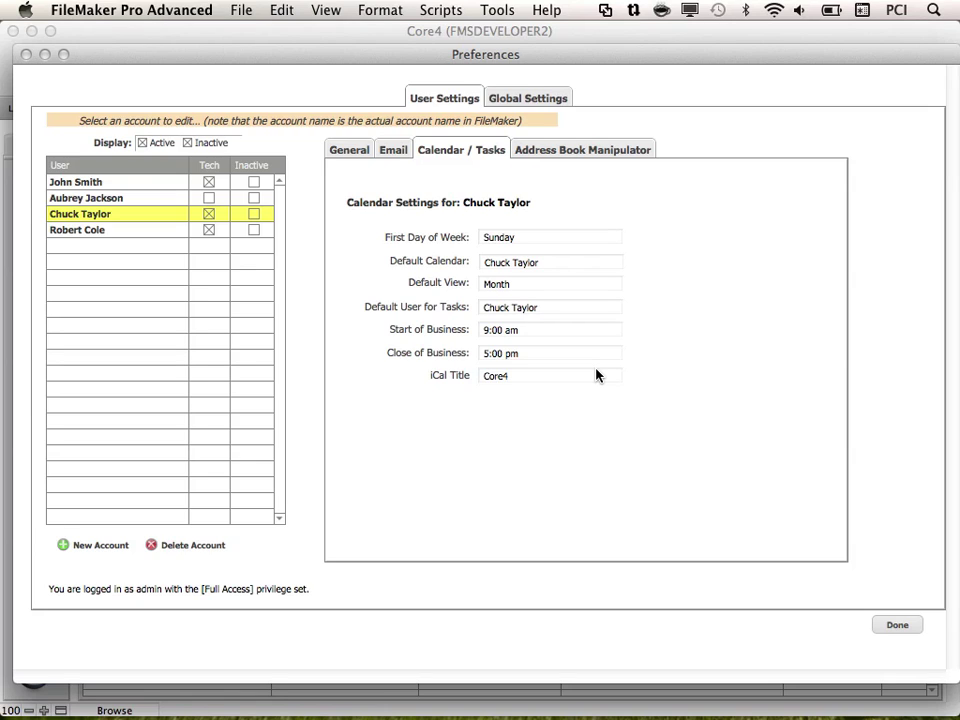
- Show the Address Book Manipulator settings with the empty Address Book Group Name field
{"action": "left_click", "coordinate": [621, 152]}
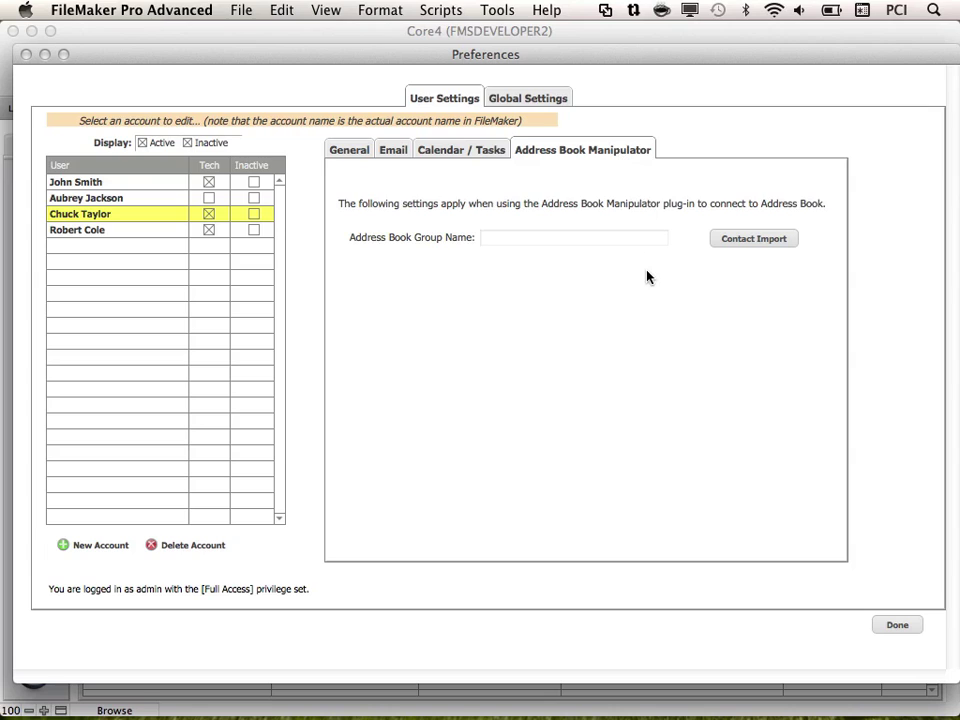